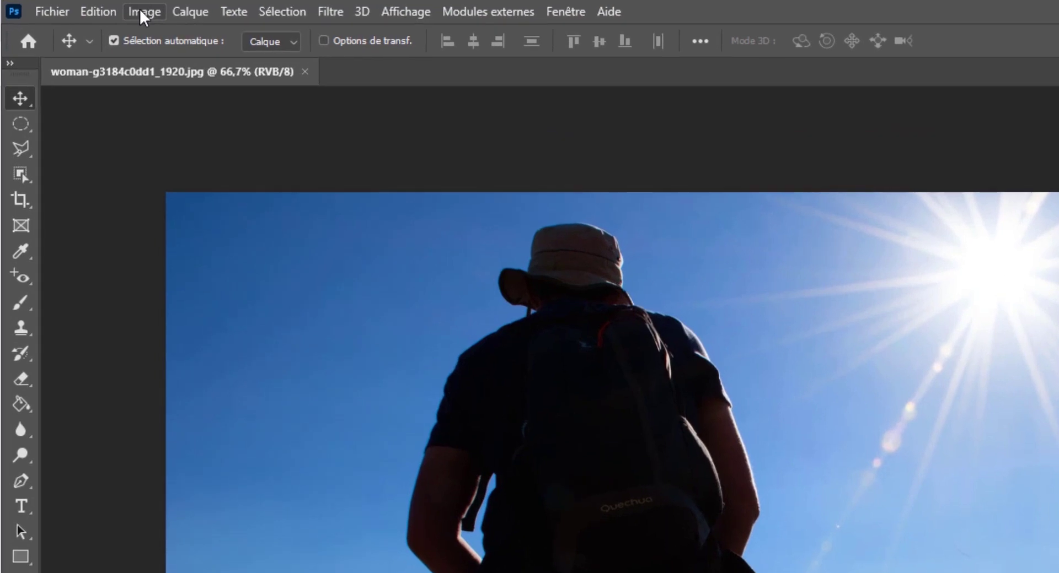
Try adjusting the whole photo's midtones in Levels, then cancel without applying.
click(140, 9)
mouse_move(166, 60)
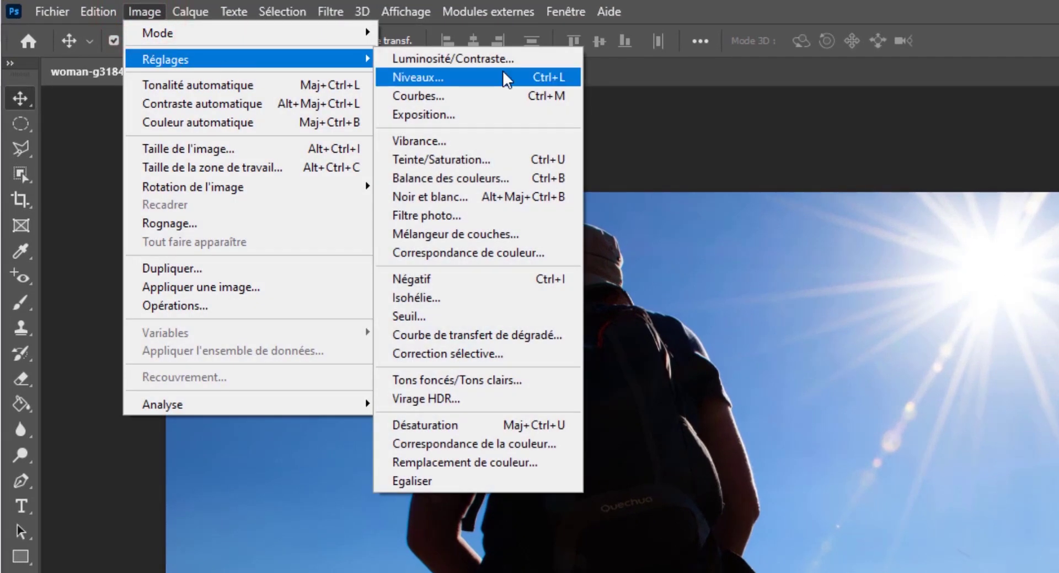
click(548, 78)
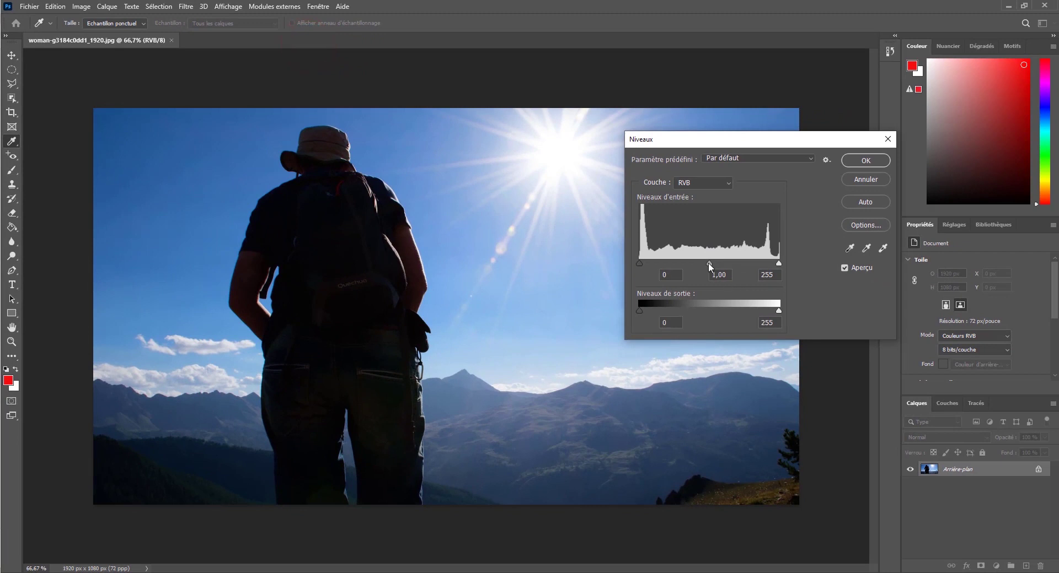
drag(710, 263, 743, 266)
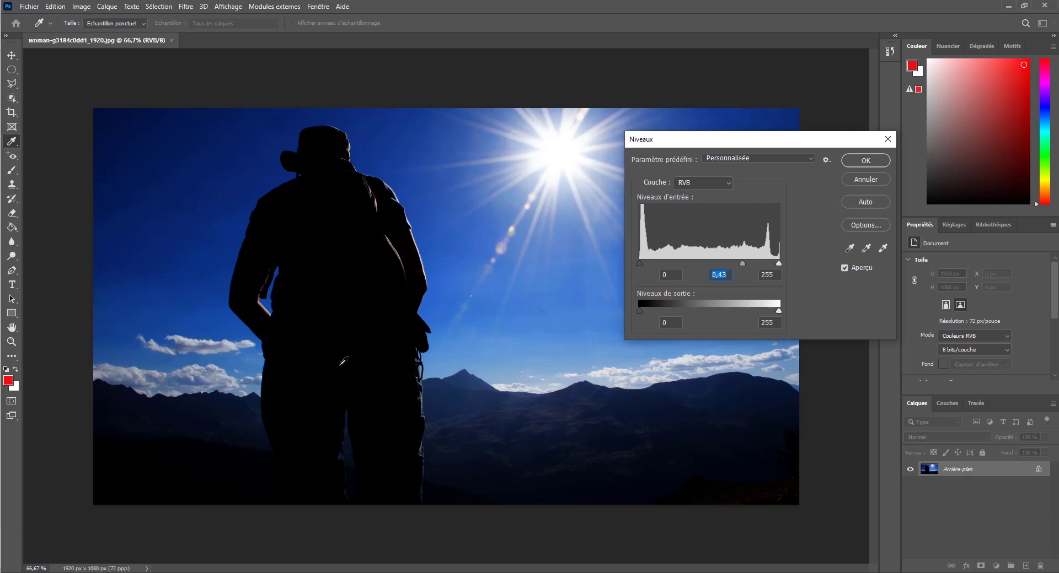
drag(741, 264, 670, 264)
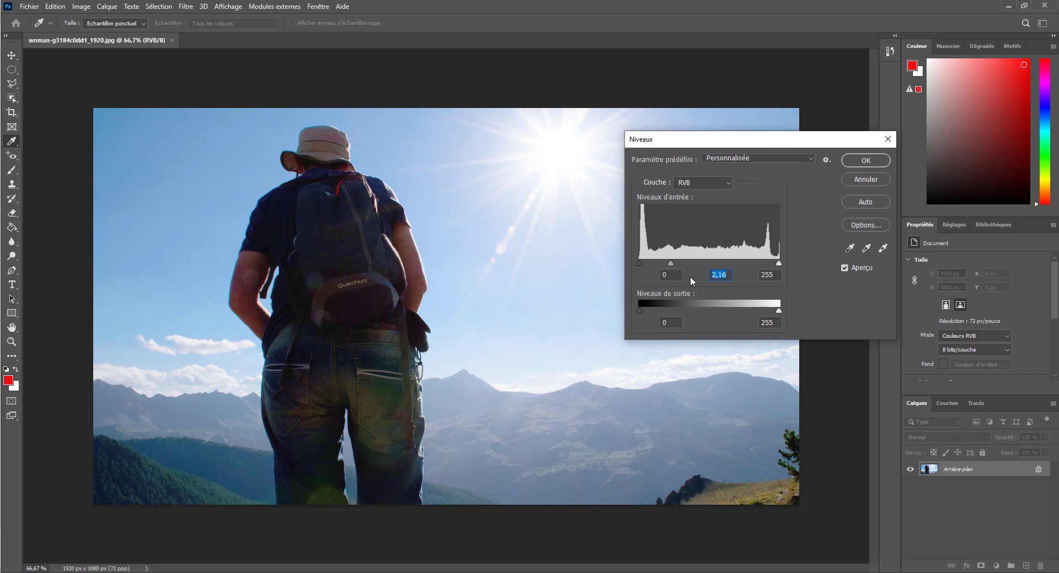
mouse_move(670, 264)
mouse_down()
mouse_move(651, 264)
mouse_move(670, 264)
mouse_up()
click(861, 180)
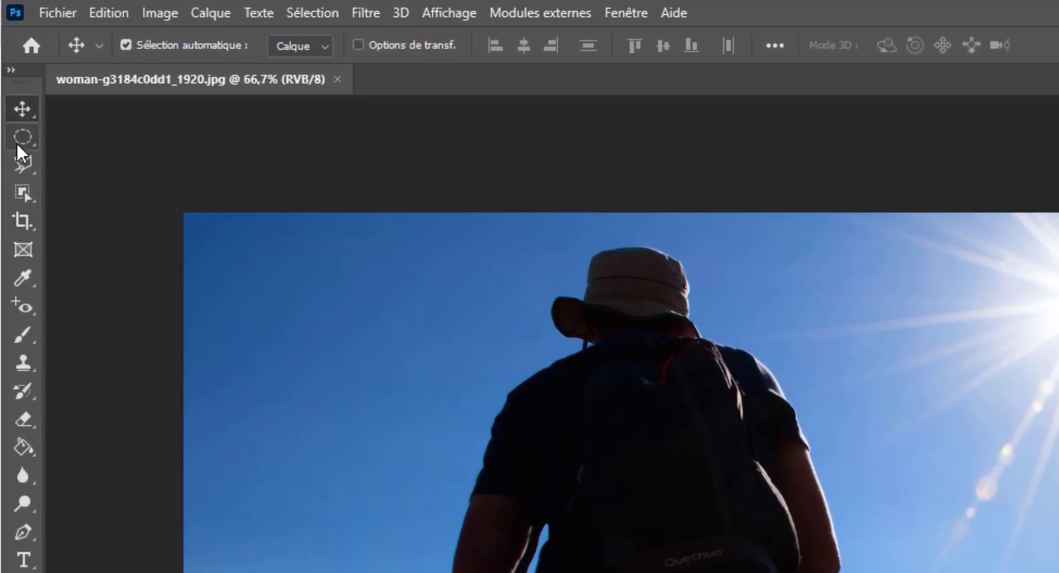
Select the hiker with the Object Selection tool by framing a rectangle around him.
click(22, 191)
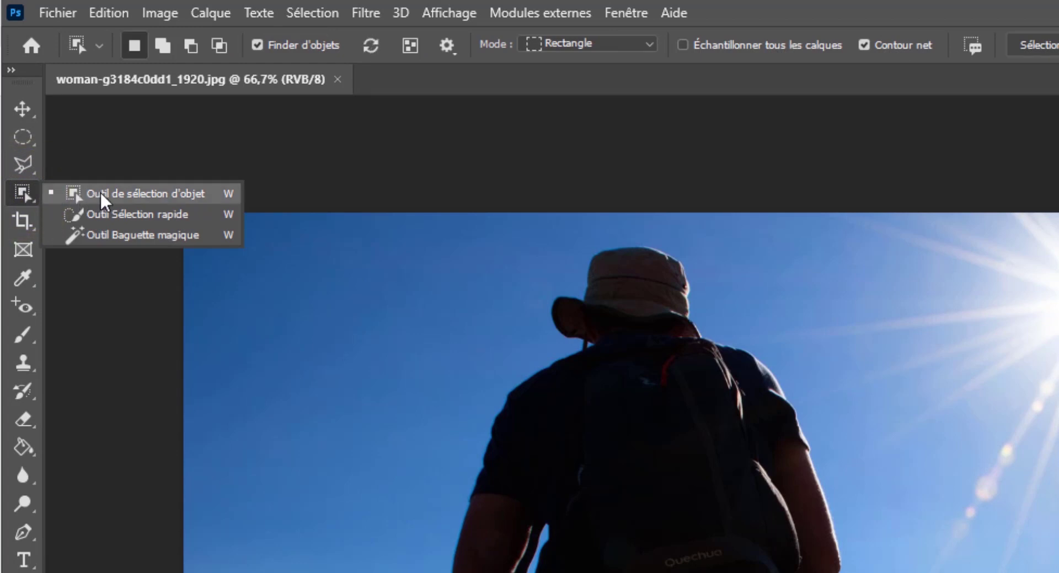
click(100, 193)
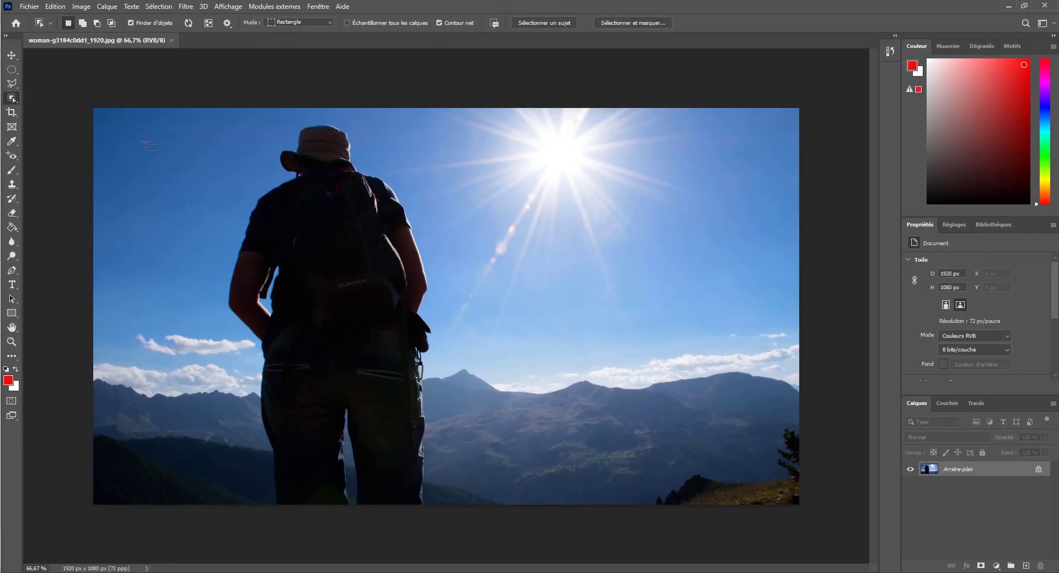
right_click(12, 98)
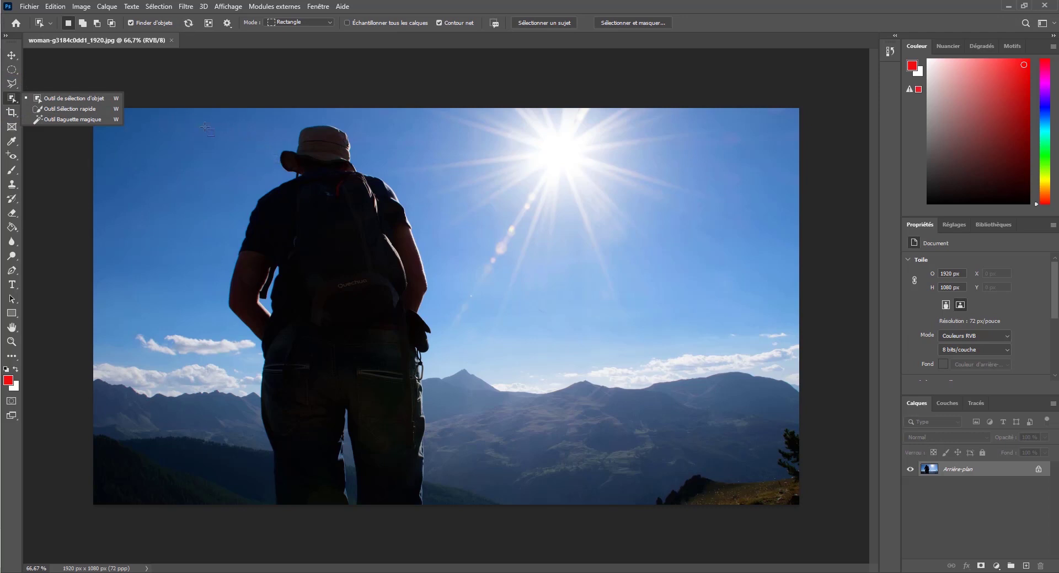
drag(193, 115, 446, 534)
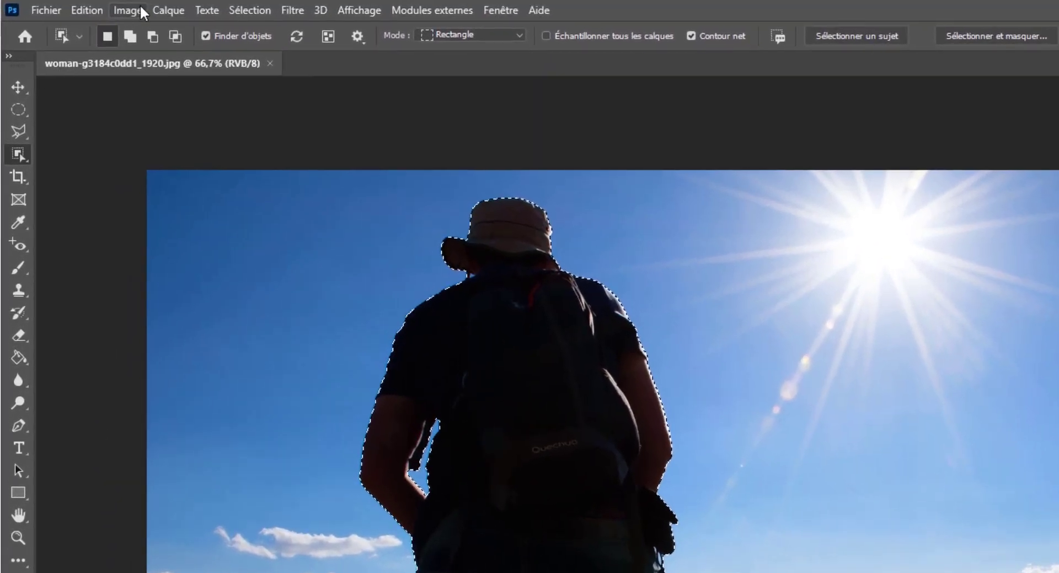
Copy the hiker to Calque 1 via Calque par Copier and hide the Arrière-plan layer.
click(107, 6)
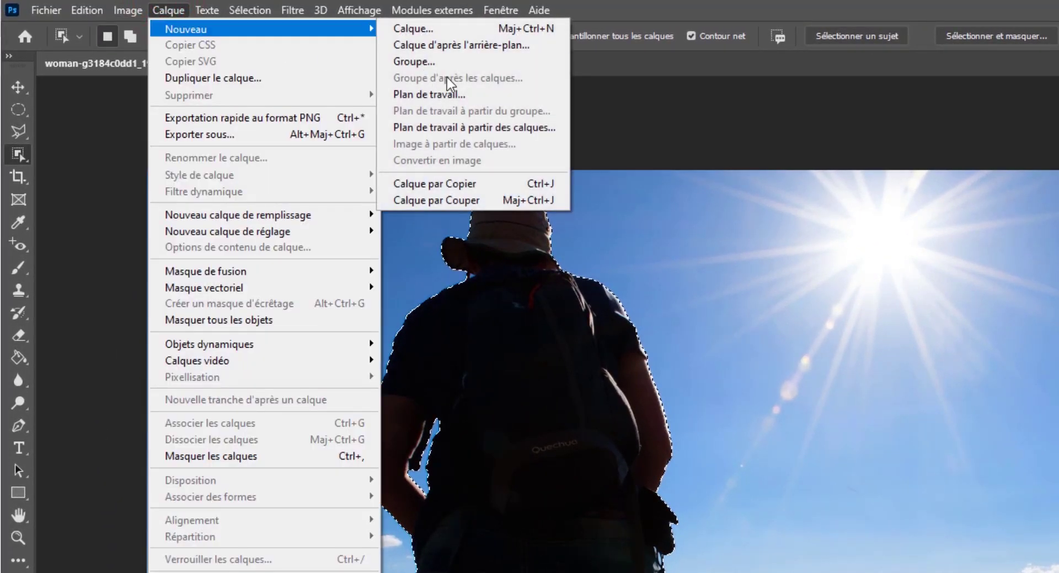
mouse_move(170, 26)
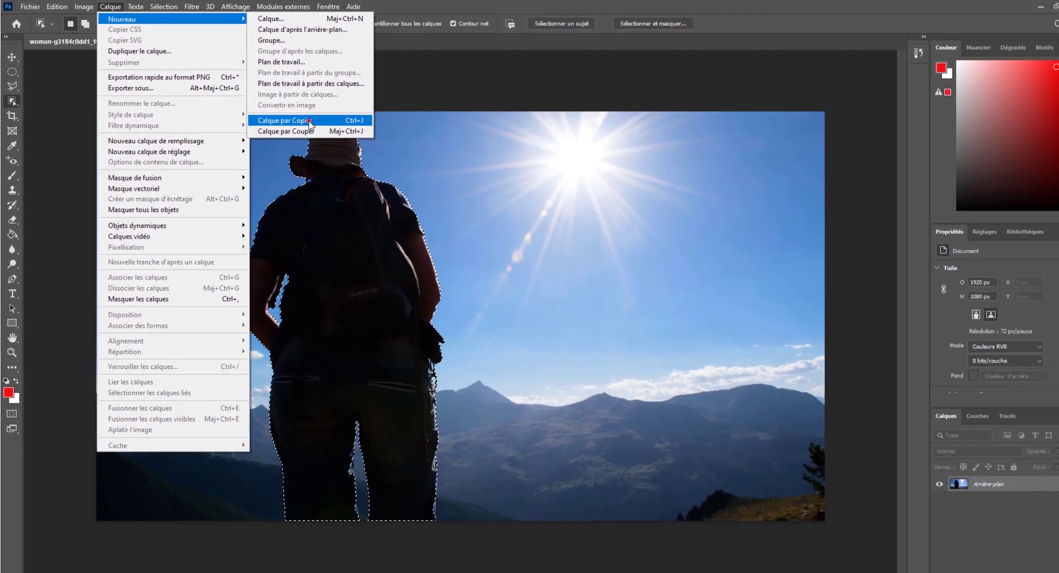
click(468, 184)
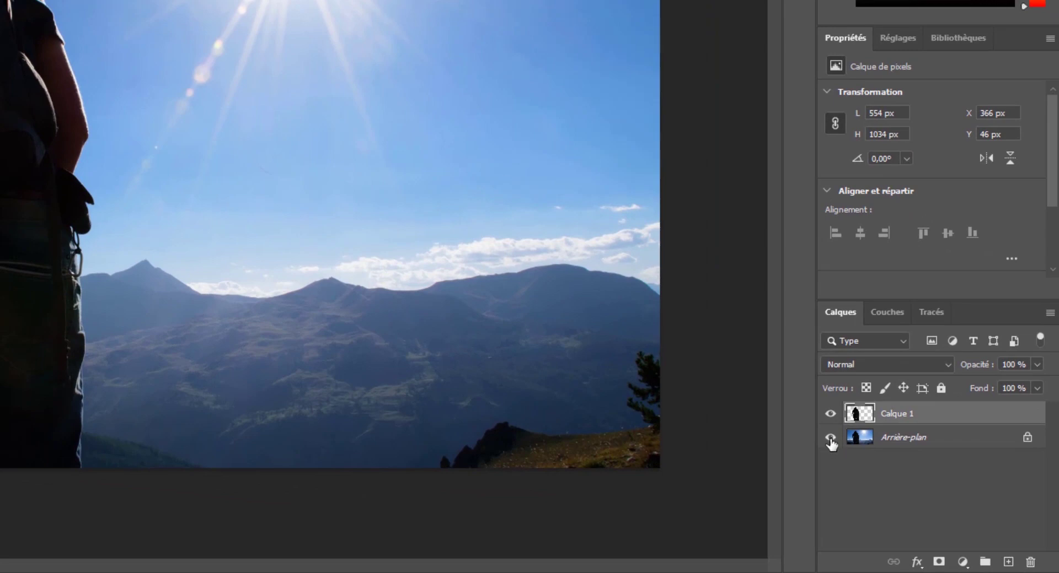
click(831, 438)
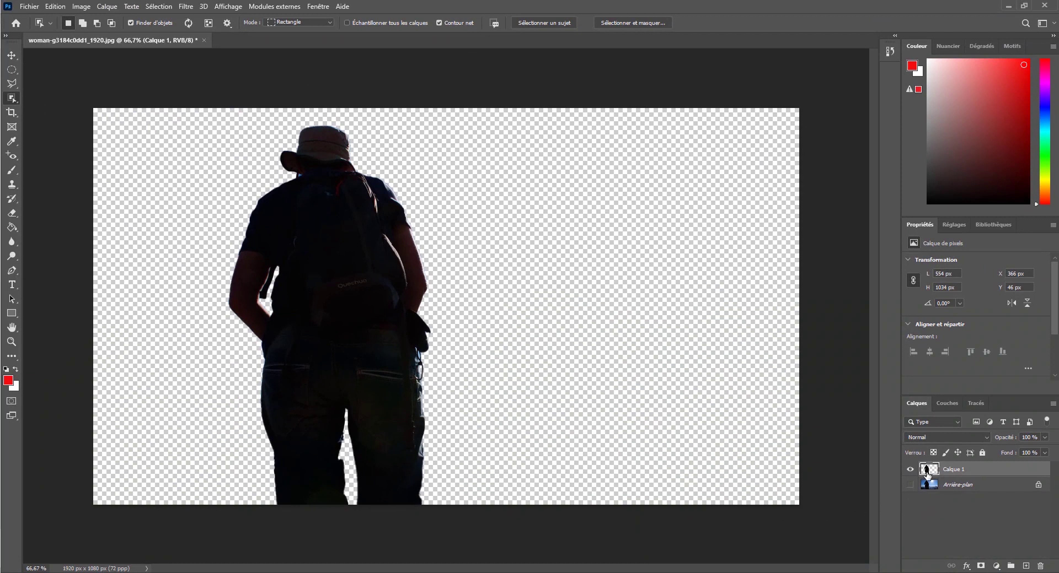
click(926, 472)
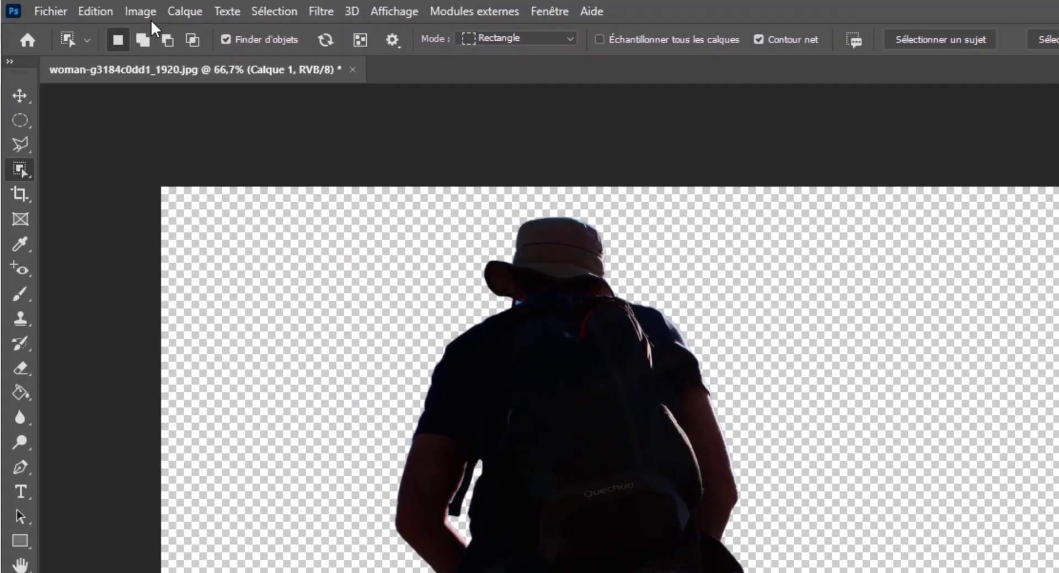
Apply Levels to Calque 1 with the midtone input raised to 3,11.
click(145, 11)
mouse_move(198, 69)
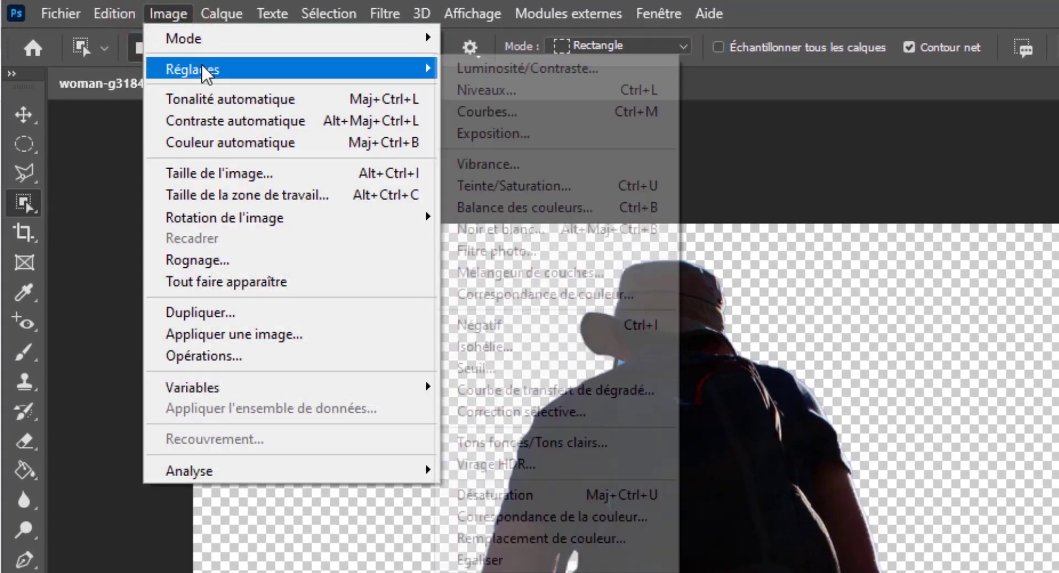
click(519, 90)
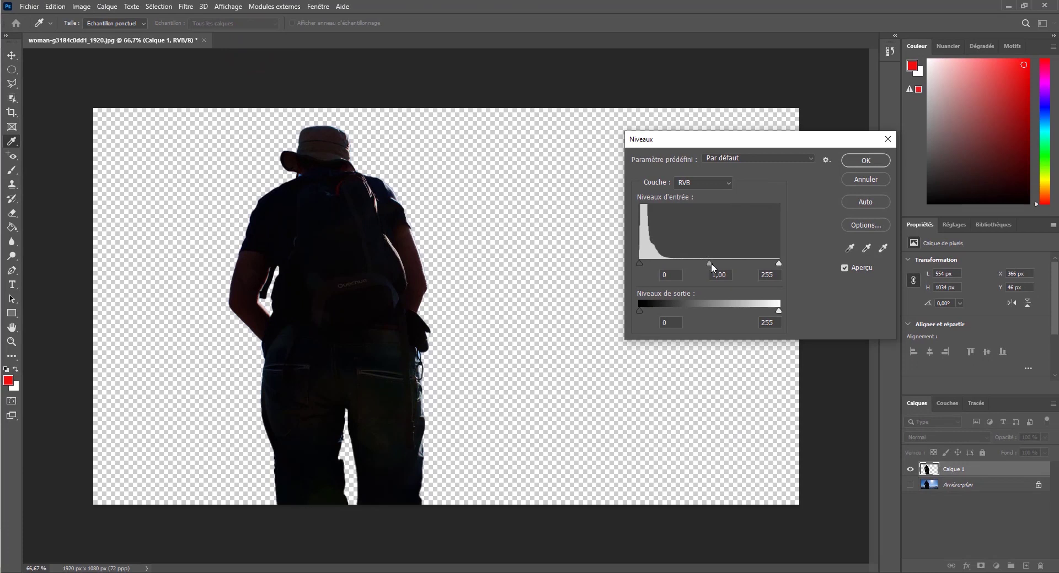
drag(705, 263, 656, 276)
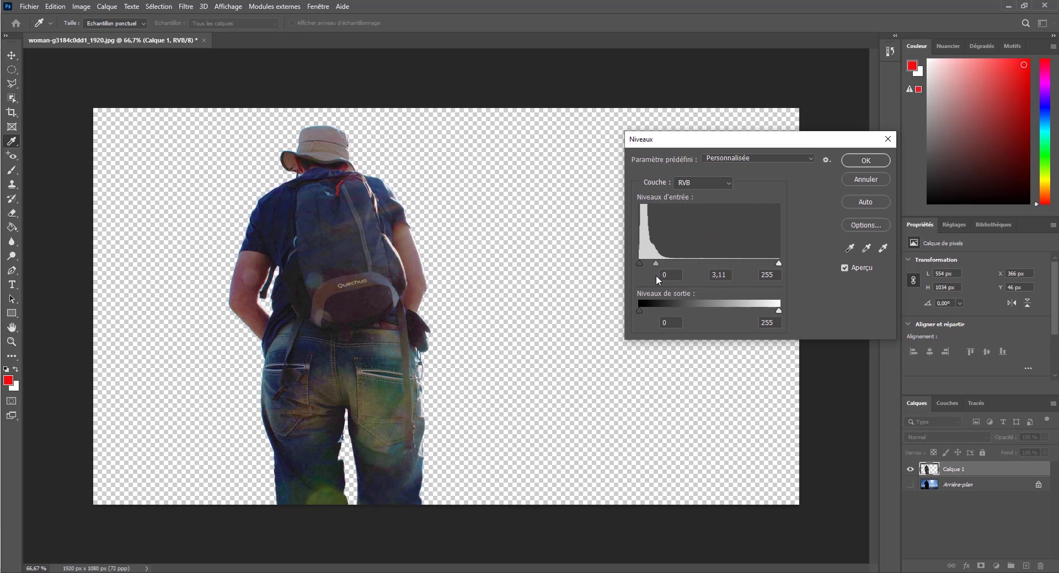
key(Tab)
click(864, 167)
key(w)
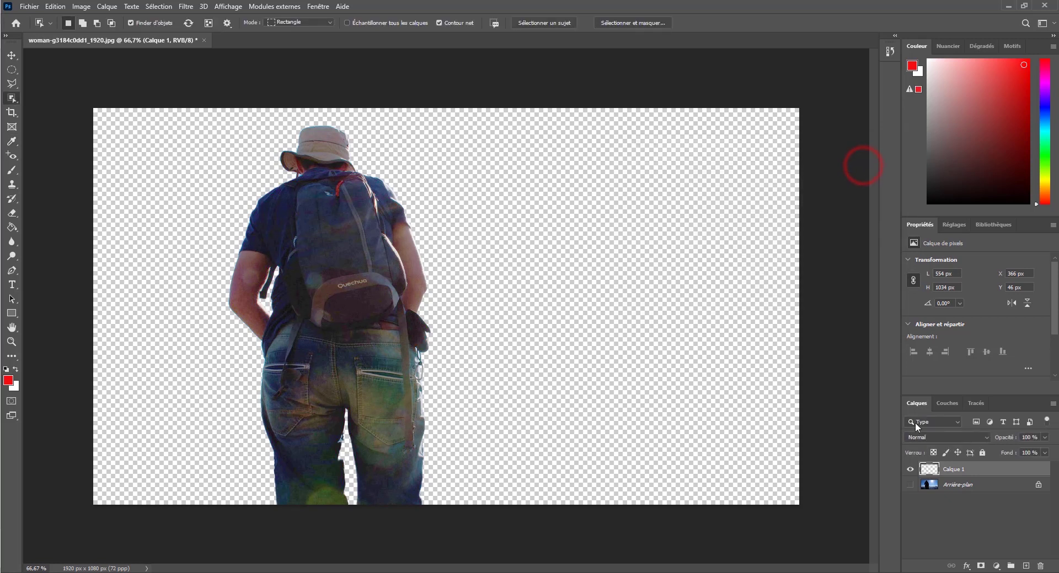
Make the Arrière-plan layer visible again and select Calque 1.
click(909, 485)
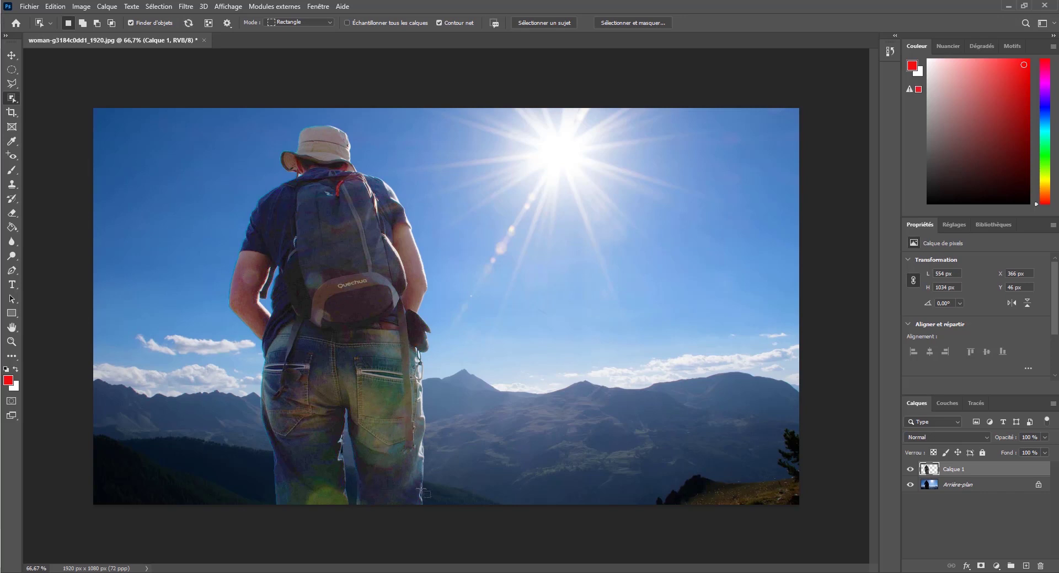
click(958, 468)
Apply a second Levels pass to Calque 1 with midtones set to 0,78.
key(ctrl+l)
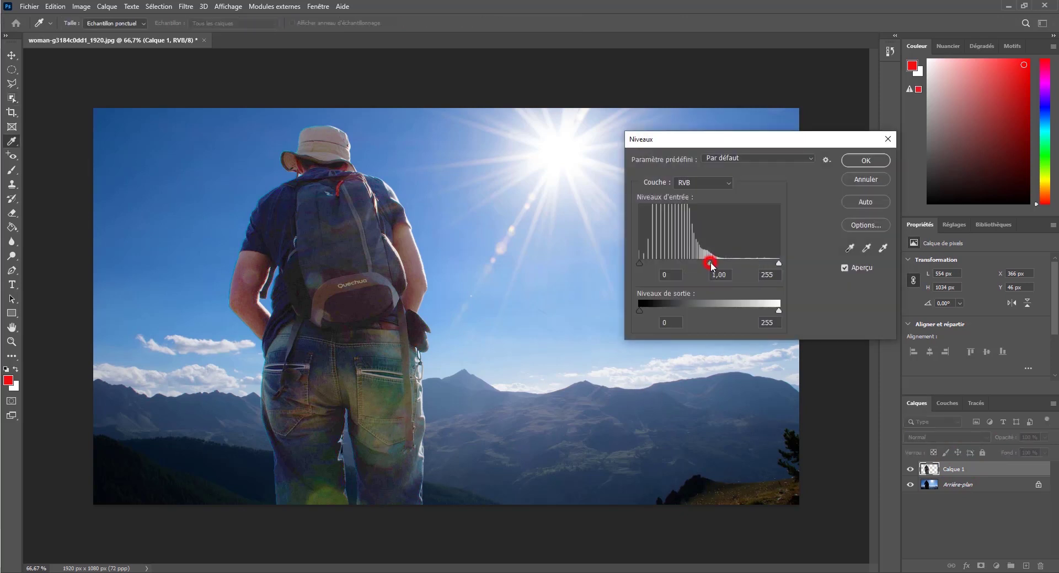
mouse_move(709, 263)
mouse_down()
mouse_move(727, 270)
mouse_move(718, 275)
mouse_move(729, 270)
mouse_move(721, 275)
mouse_up()
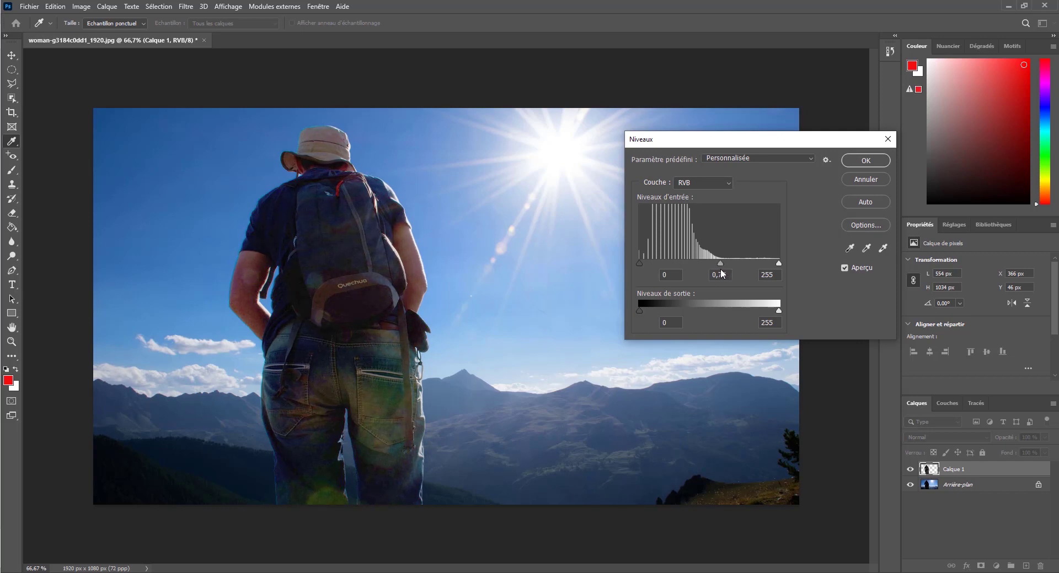
click(867, 162)
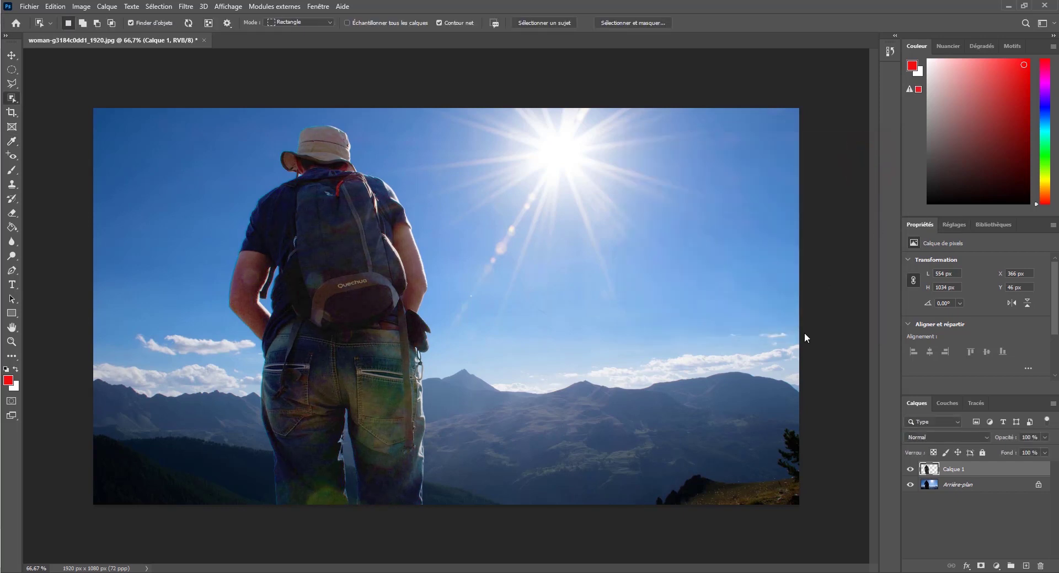